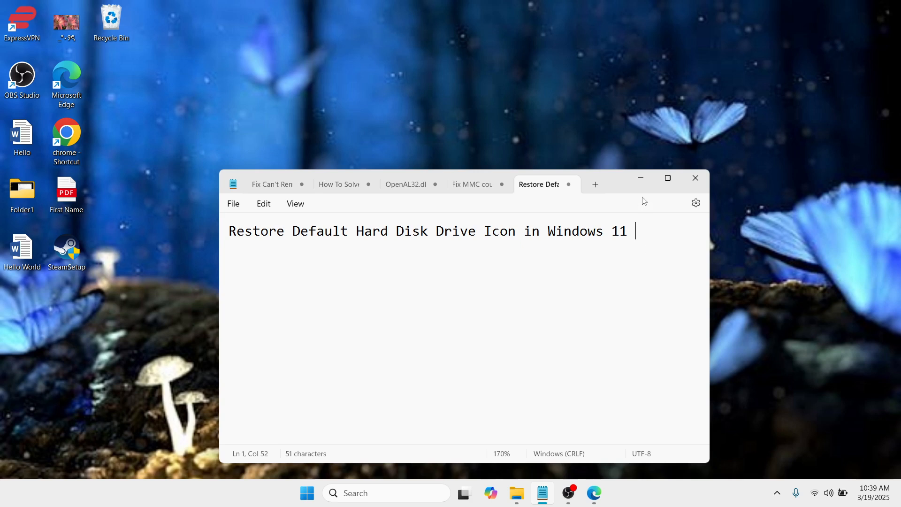
# - Minimize the text note and launch Registry Editor with the Run command regedit, approving the elevation request
pyautogui.click(640, 179)
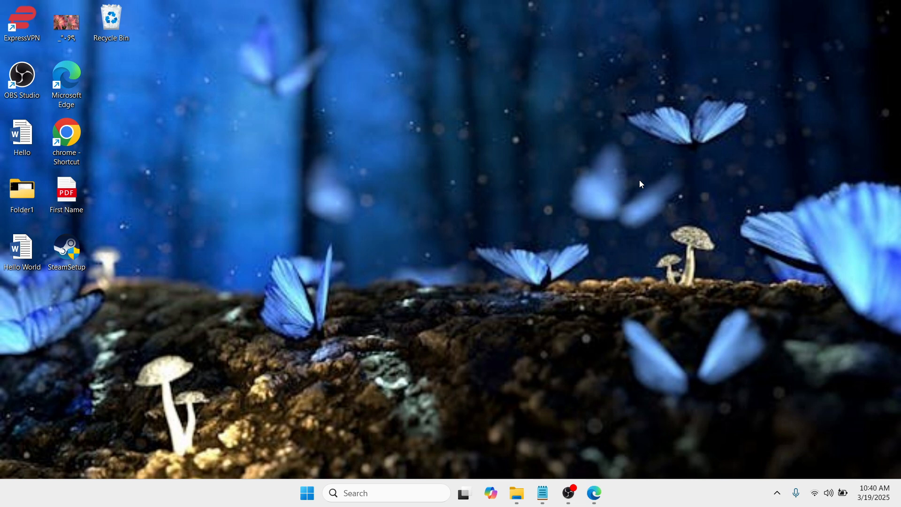
pyautogui.press('super+r')
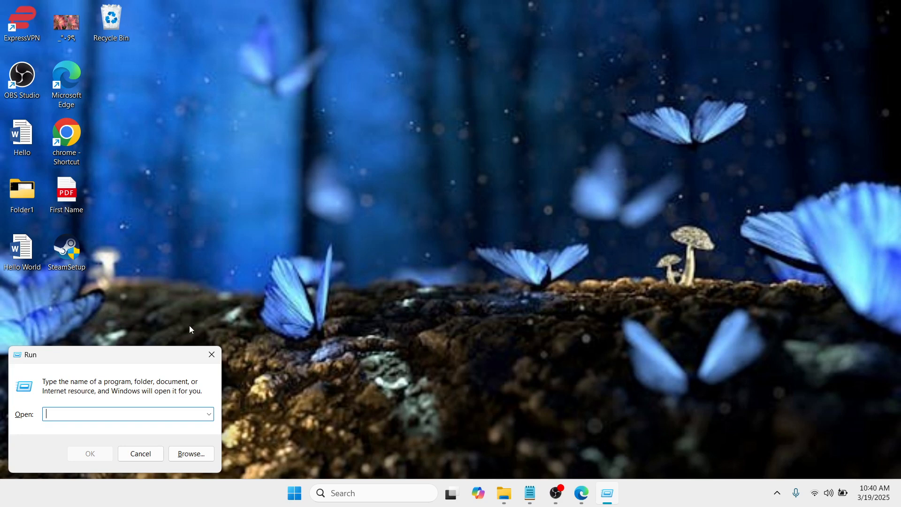
pyautogui.moveTo(139, 356); pyautogui.dragTo(476, 191)
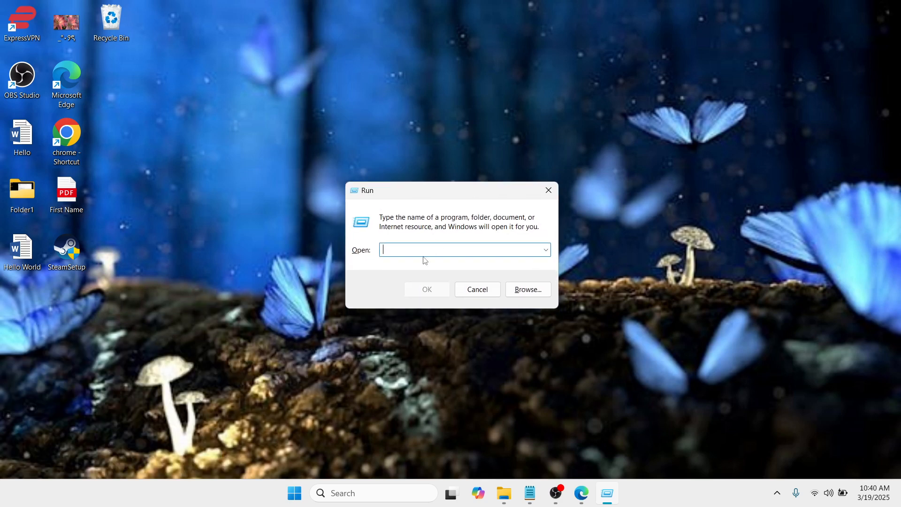
pyautogui.write('regedit')
pyautogui.click(426, 289)
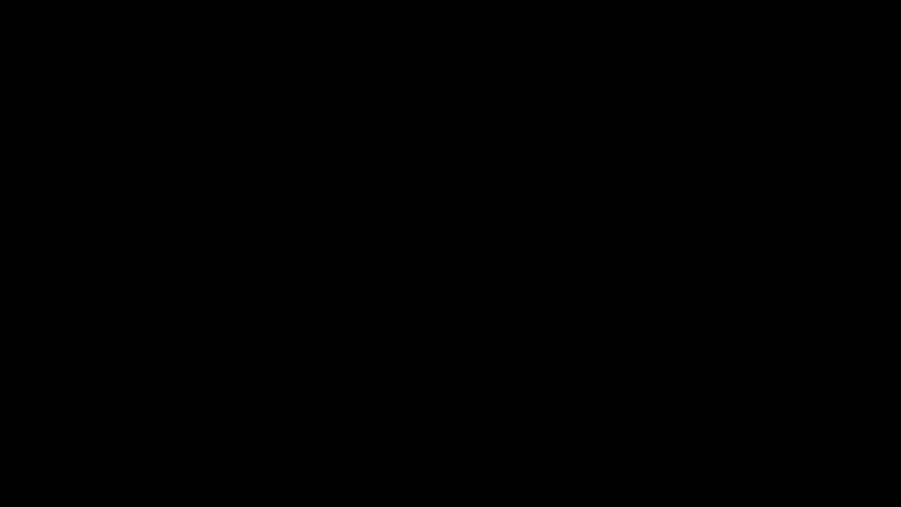
pyautogui.click(411, 336)
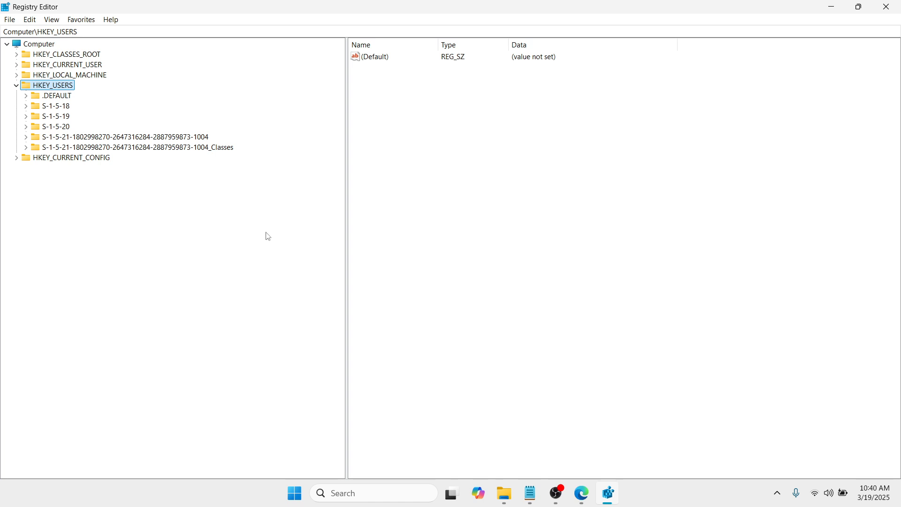
# - Collapse HKEY_USERS and expand the registry path HKEY_LOCAL_MACHINE\SOFTWARE\Microsoft
pyautogui.click(16, 86)
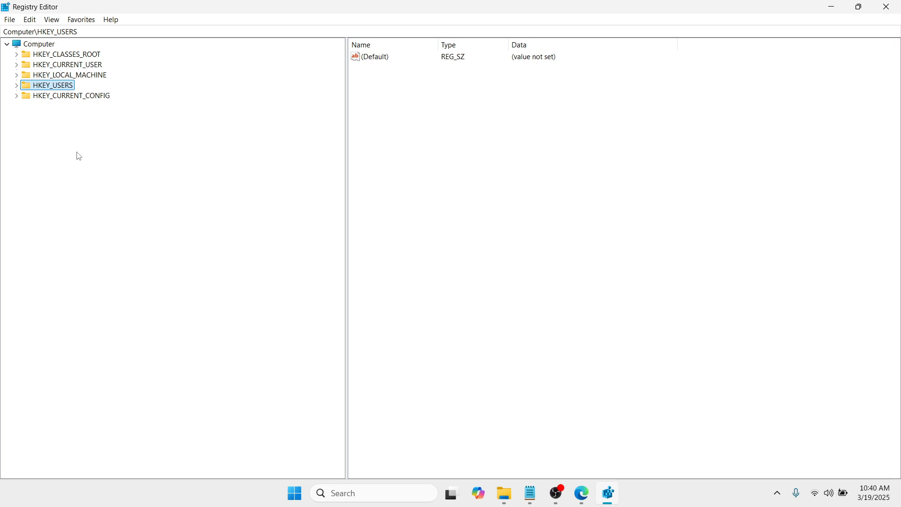
pyautogui.click(55, 76)
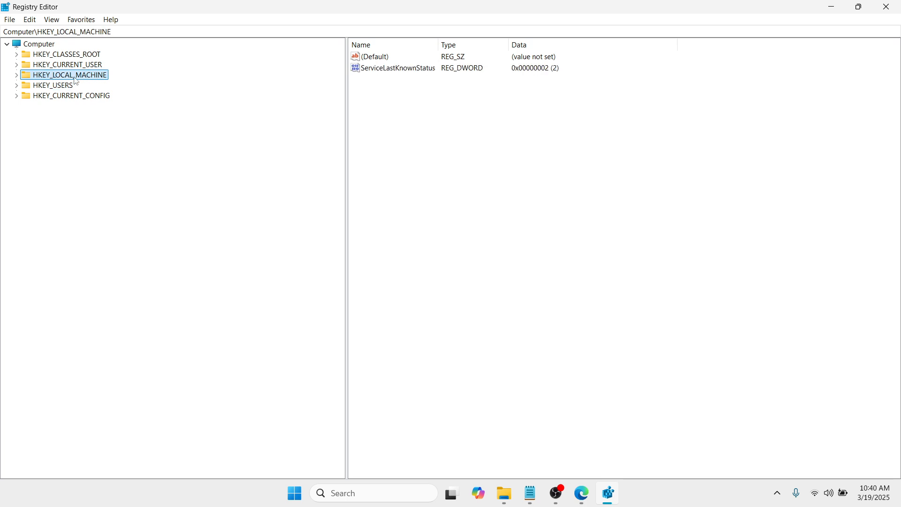
pyautogui.doubleClick(75, 78)
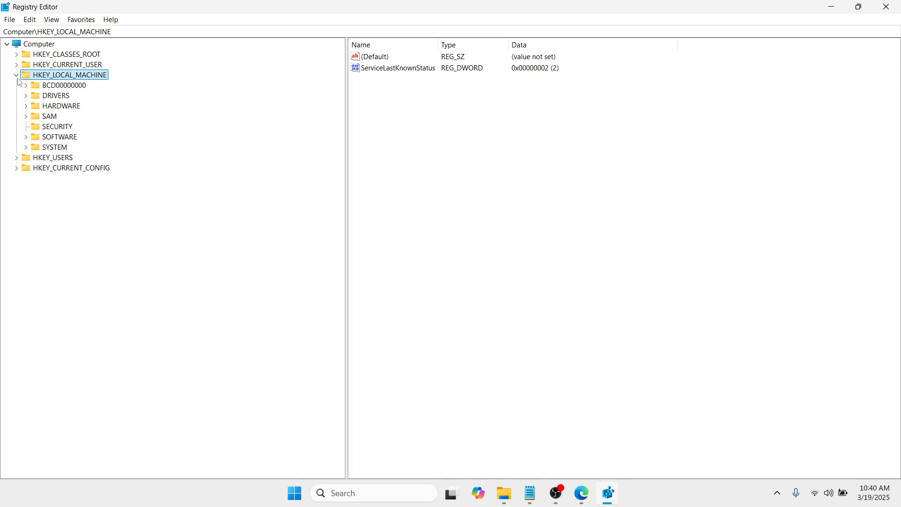
pyautogui.click(55, 137)
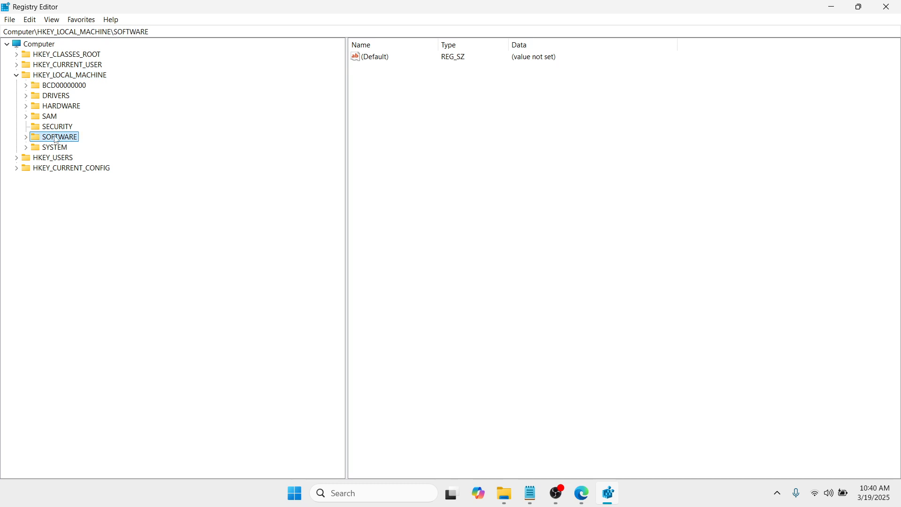
pyautogui.doubleClick(56, 138)
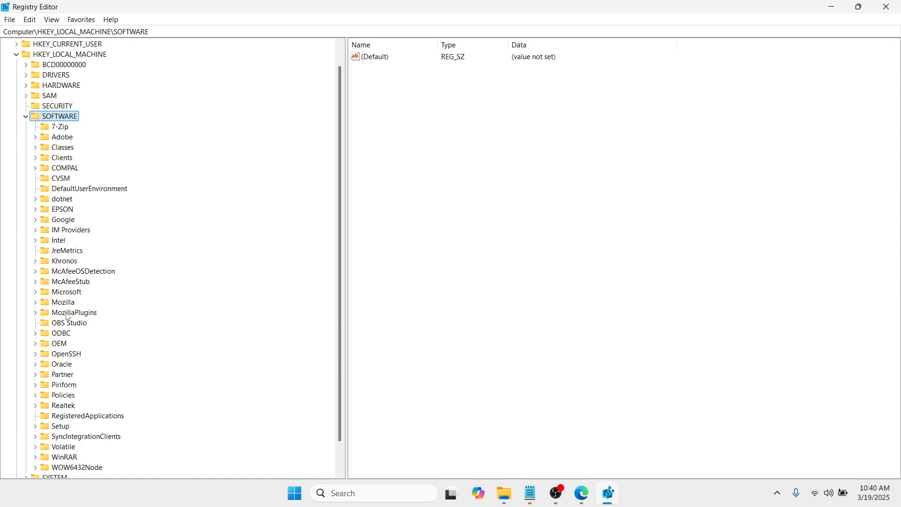
pyautogui.click(68, 293)
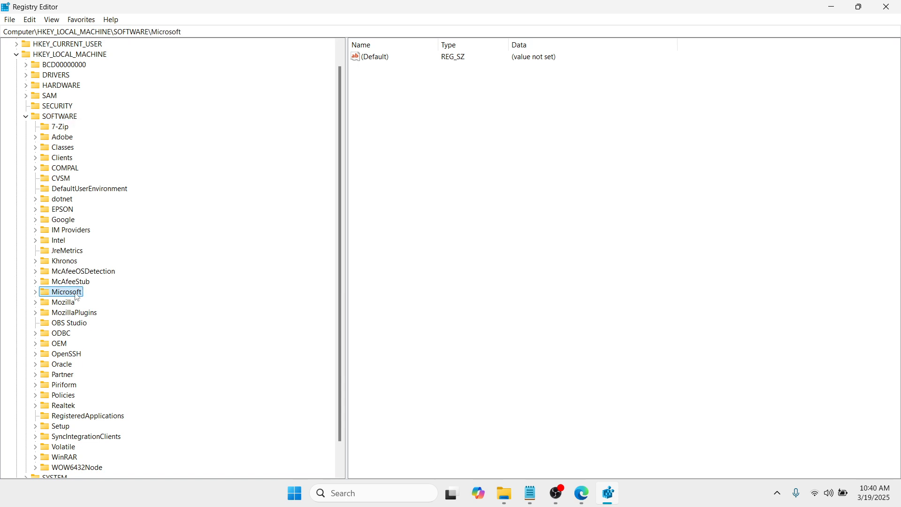
pyautogui.doubleClick(77, 297)
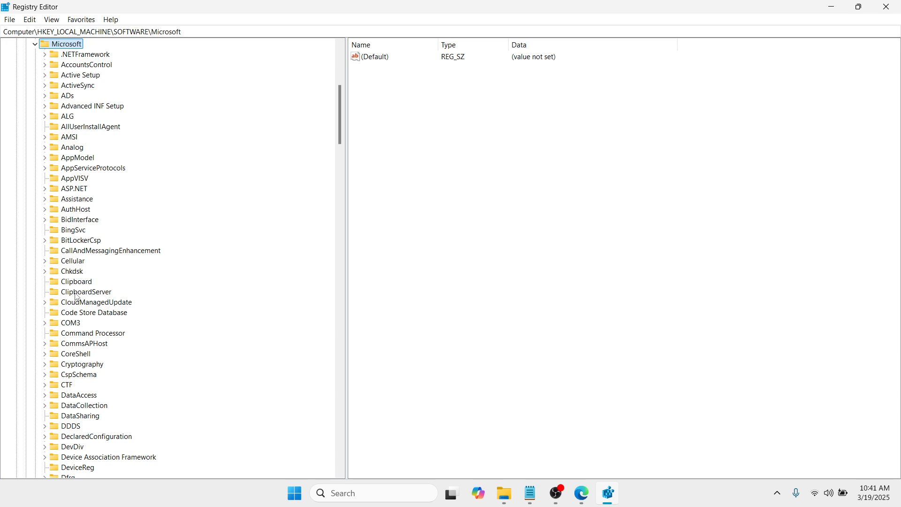
# - Expand the Windows key under Microsoft and its CurrentVersion subkey
pyautogui.moveTo(343, 134); pyautogui.dragTo(337, 398)
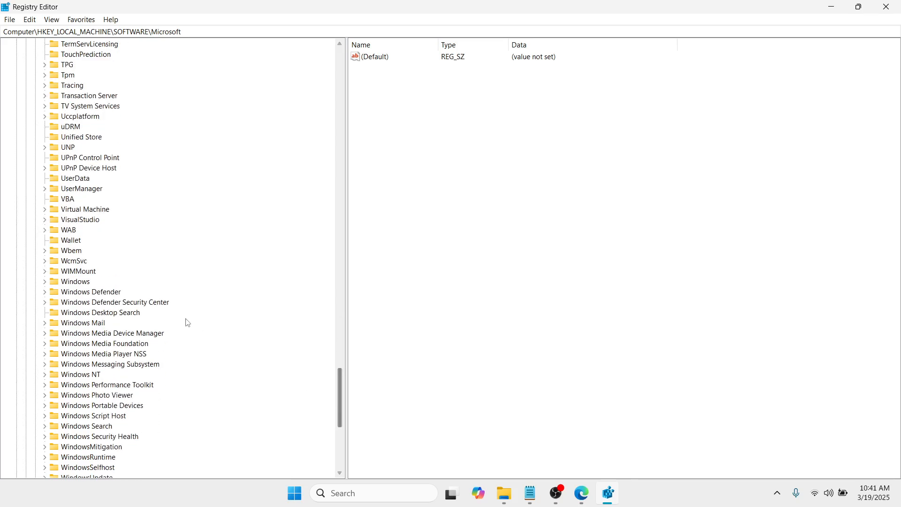
pyautogui.click(80, 283)
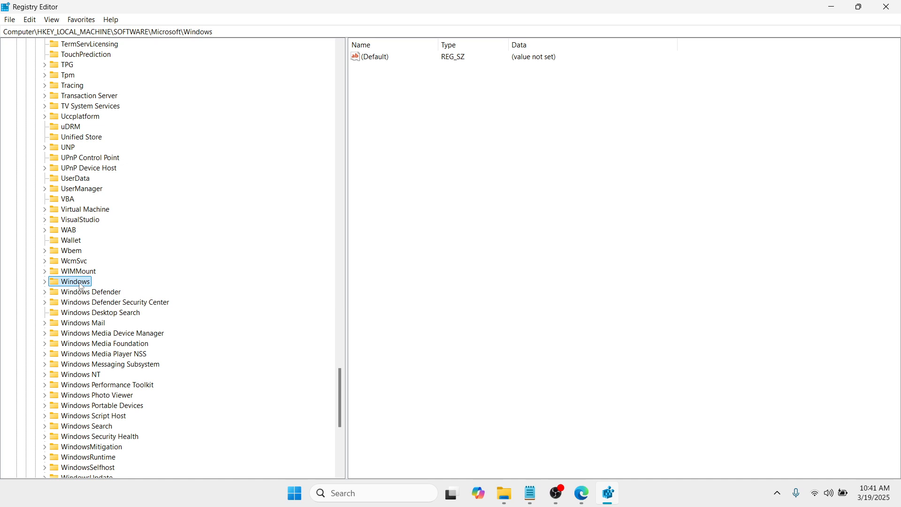
pyautogui.doubleClick(80, 283)
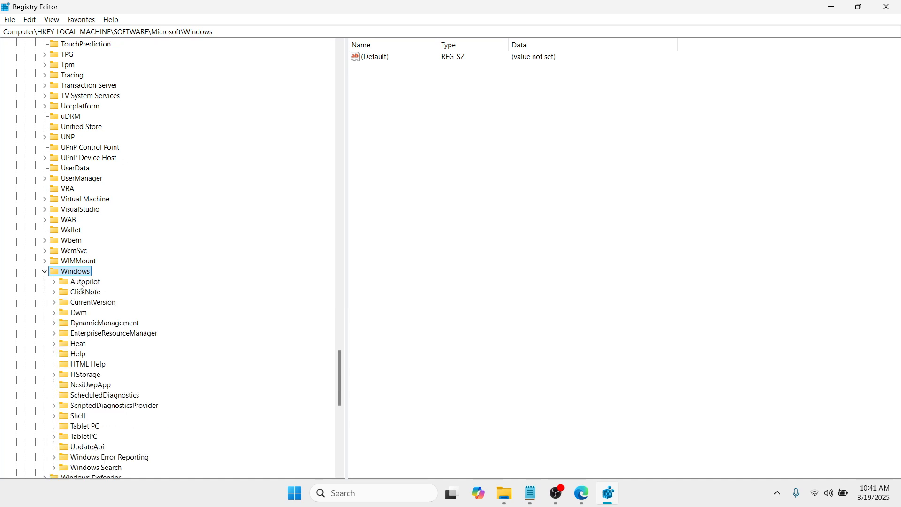
pyautogui.click(101, 306)
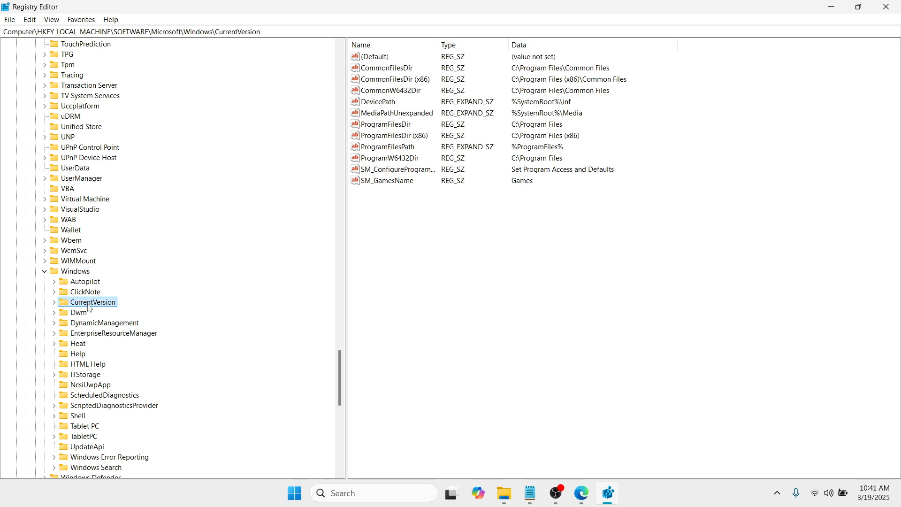
pyautogui.doubleClick(90, 305)
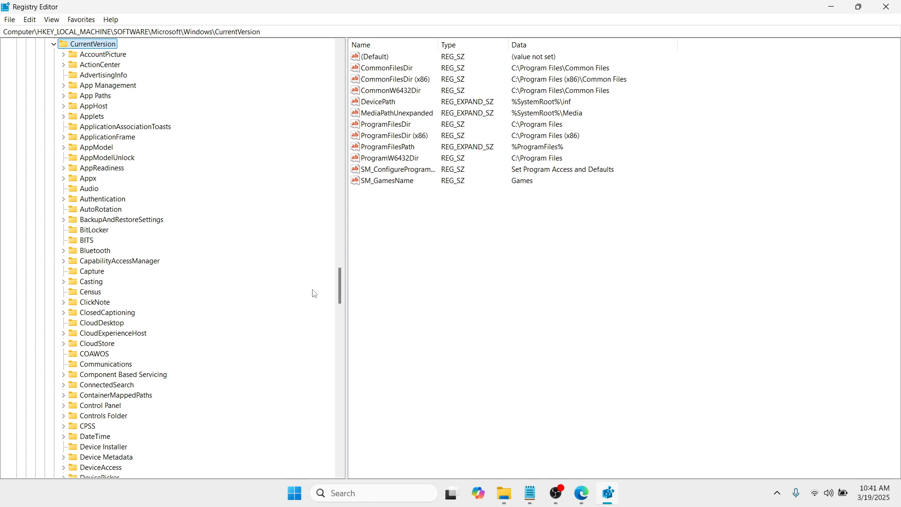
# - Expand the Explorer key under CurrentVersion and select its DriveIcons subkey
pyautogui.moveTo(342, 288); pyautogui.dragTo(343, 315)
pyautogui.click(94, 261)
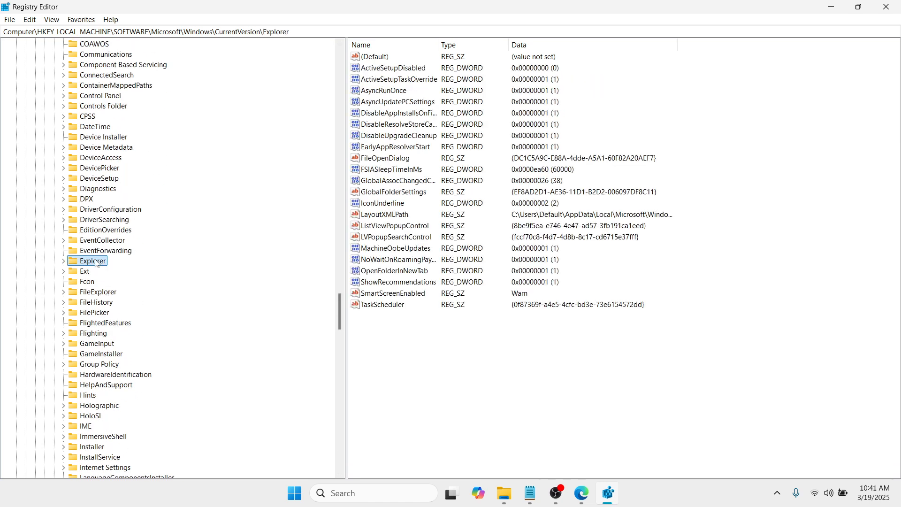
pyautogui.doubleClick(94, 261)
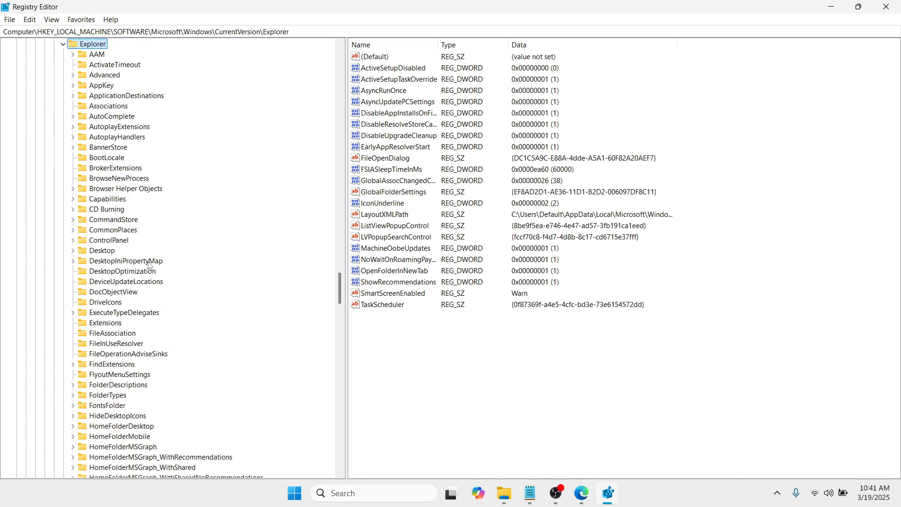
pyautogui.click(108, 303)
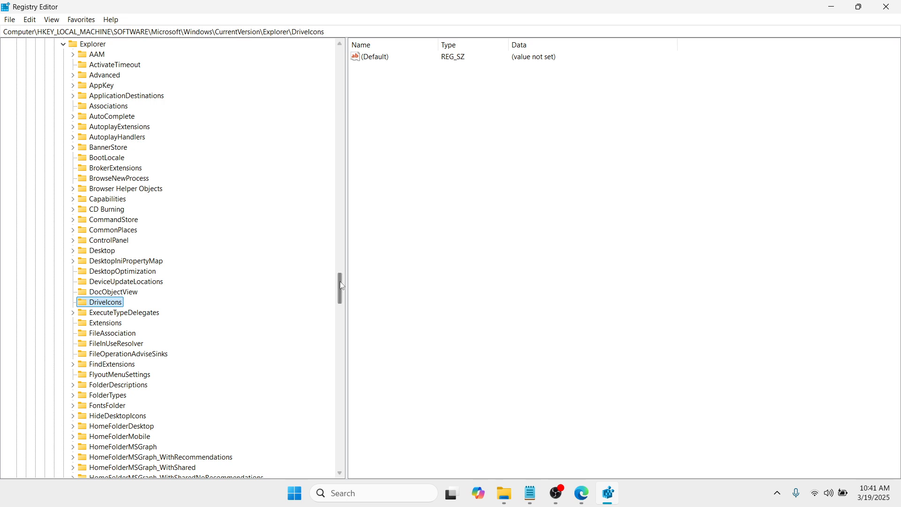
pyautogui.moveTo(339, 282)
pyautogui.mouseDown()
pyautogui.moveTo(340, 301)
pyautogui.moveTo(340, 287)
pyautogui.mouseUp()
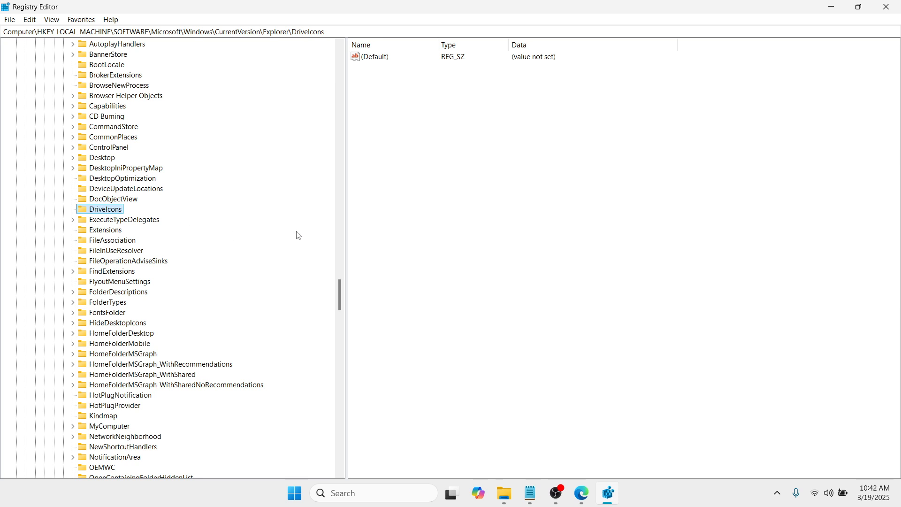
# - Create a new subkey under DriveIcons
pyautogui.rightClick(109, 213)
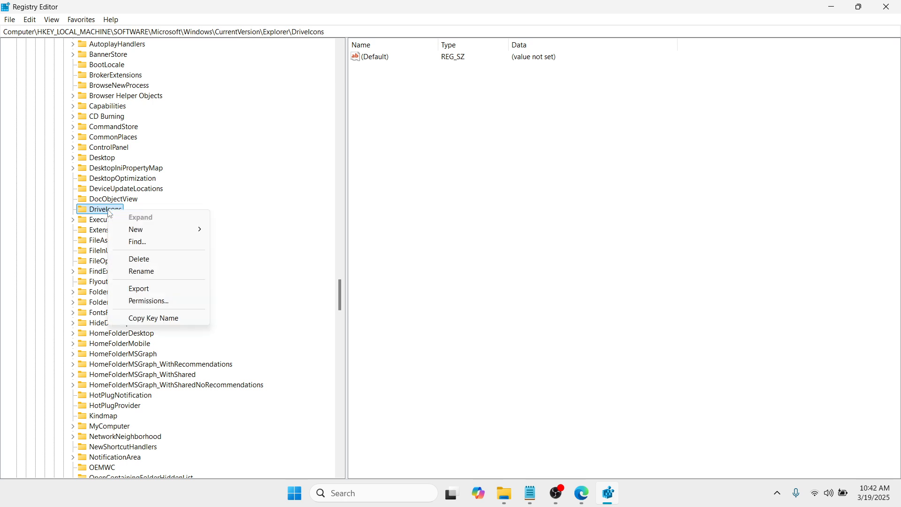
pyautogui.moveTo(169, 232)
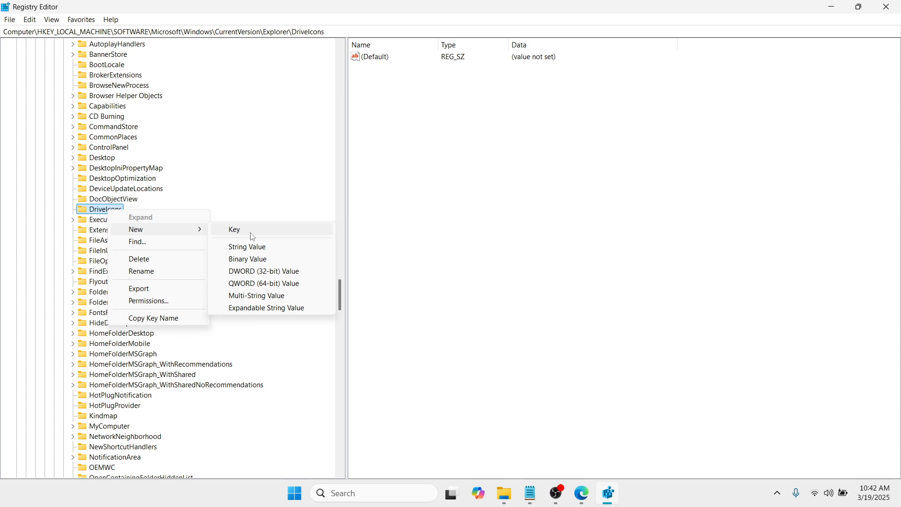
pyautogui.click(275, 231)
pyautogui.press('BackSpace')
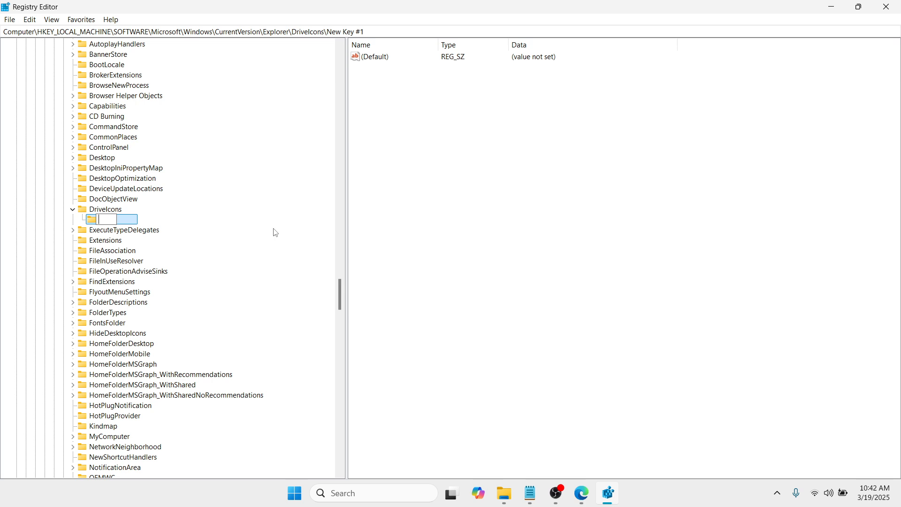
# - Check the hard drive's letter under This PC in File Explorer and return to Registry Editor
pyautogui.click(503, 493)
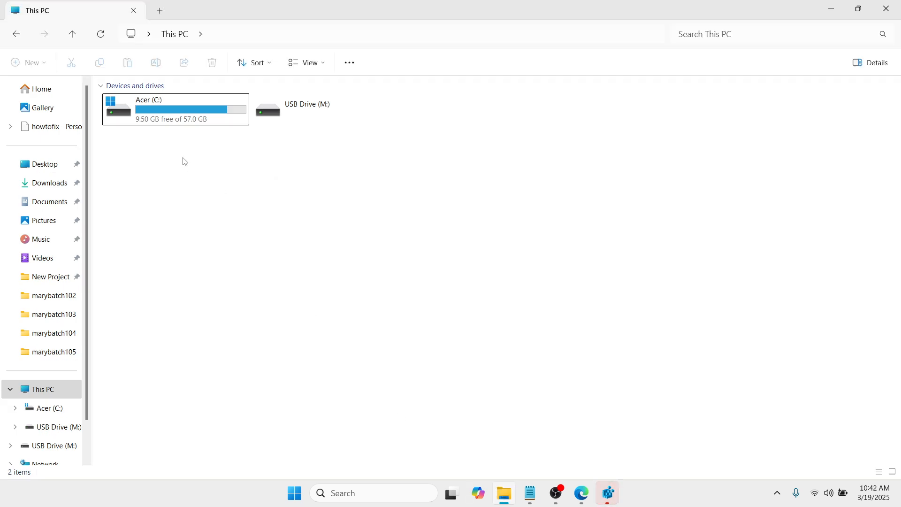
pyautogui.moveTo(158, 107)
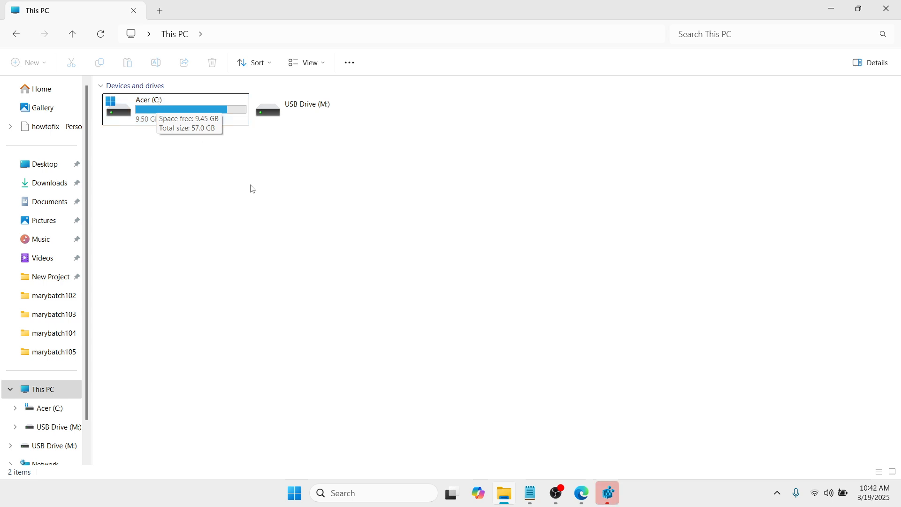
pyautogui.click(608, 494)
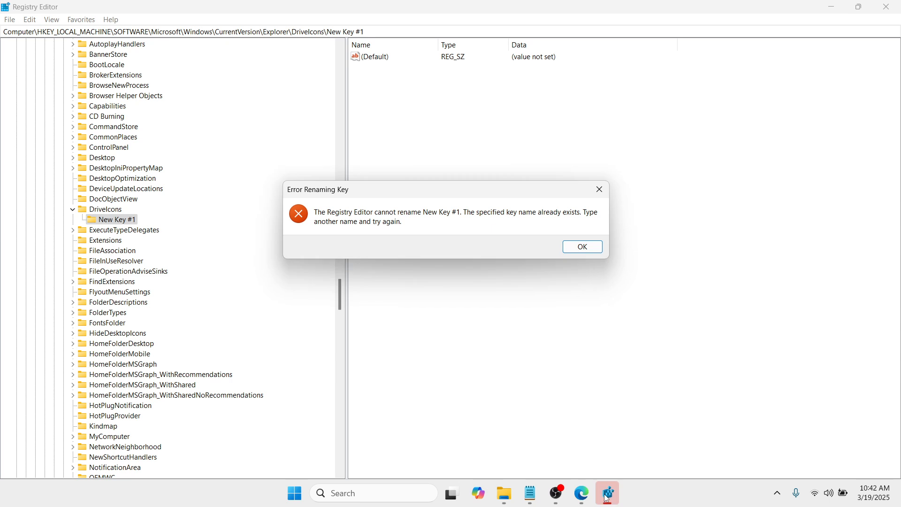
pyautogui.click(578, 246)
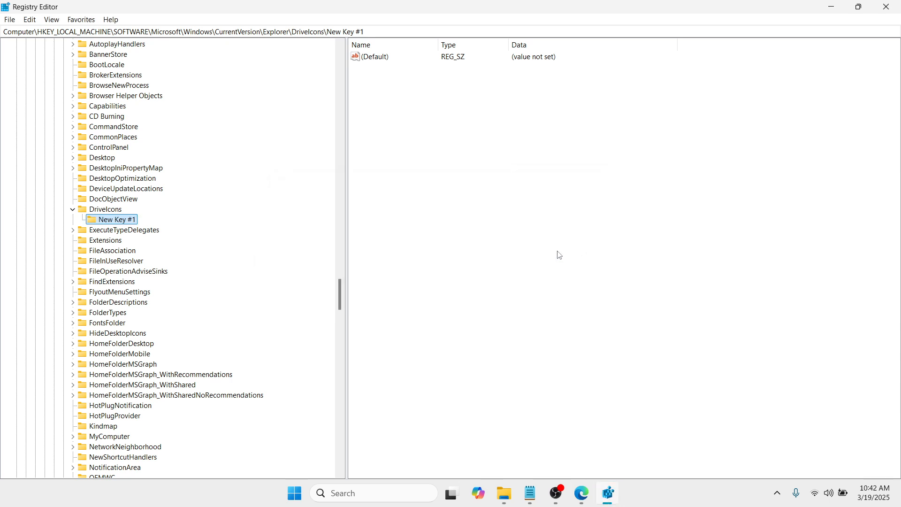
# - Rename the new subkey under DriveIcons to C
pyautogui.rightClick(115, 225)
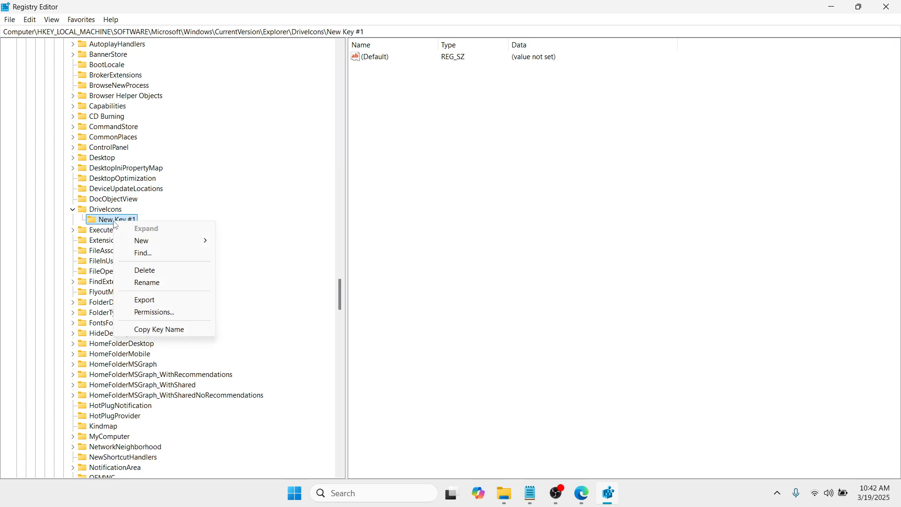
pyautogui.click(189, 285)
pyautogui.press('BackSpace')
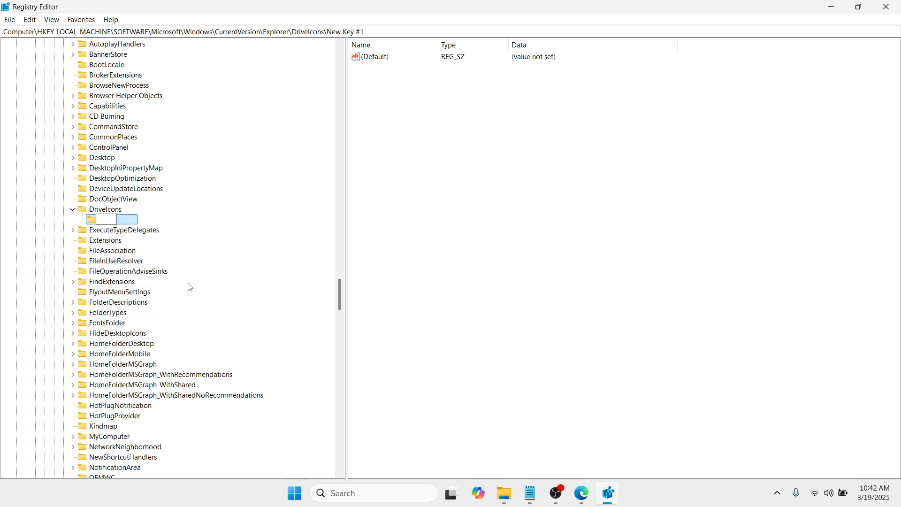
pyautogui.write('C')
pyautogui.press('Return')
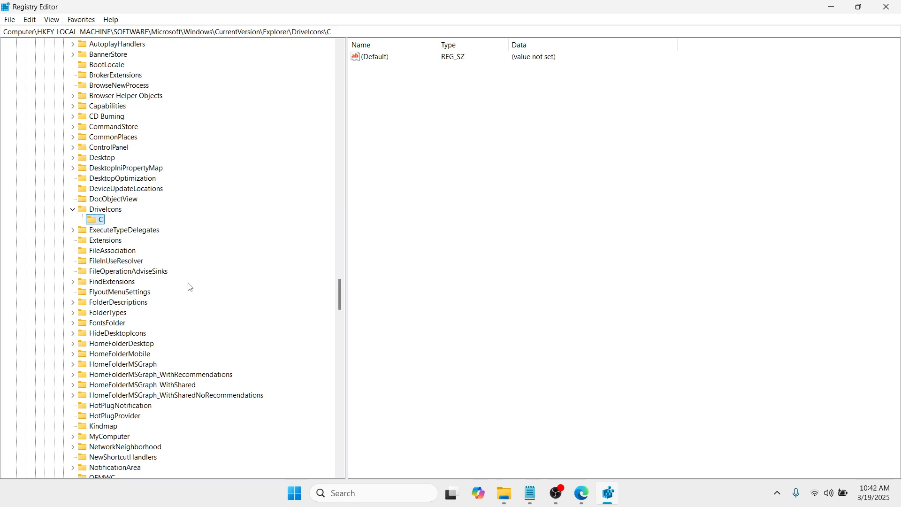
# - Create a subkey named DefaultIcon under the C key
pyautogui.rightClick(98, 220)
pyautogui.moveTo(149, 237)
pyautogui.click(243, 239)
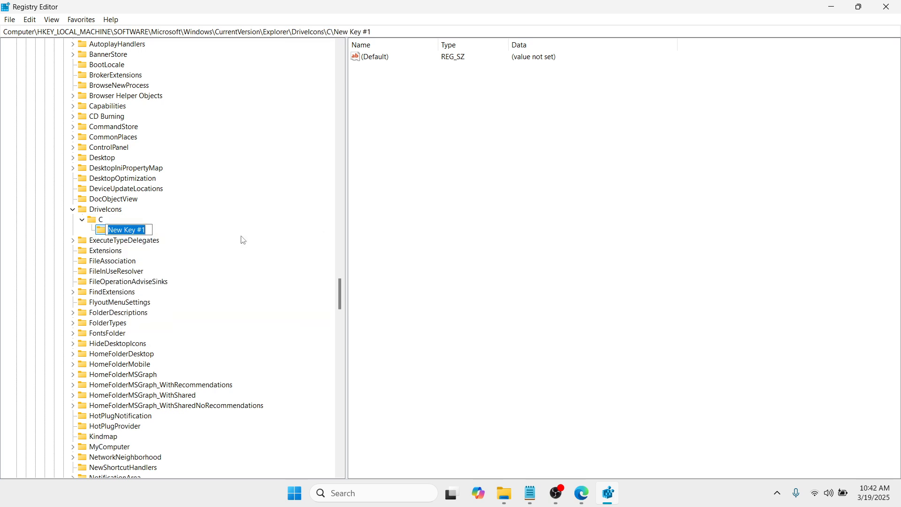
pyautogui.press('BackSpace')
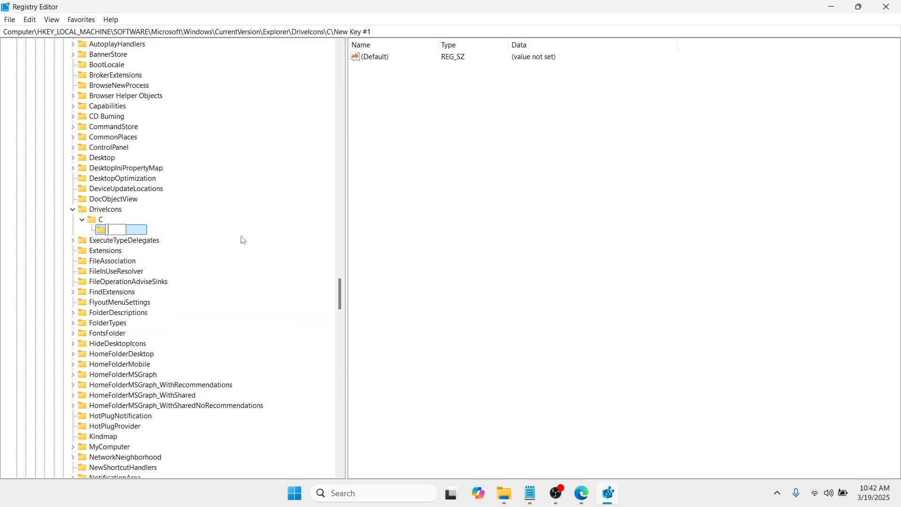
pyautogui.write('DefaultIcon')
pyautogui.press('Return')
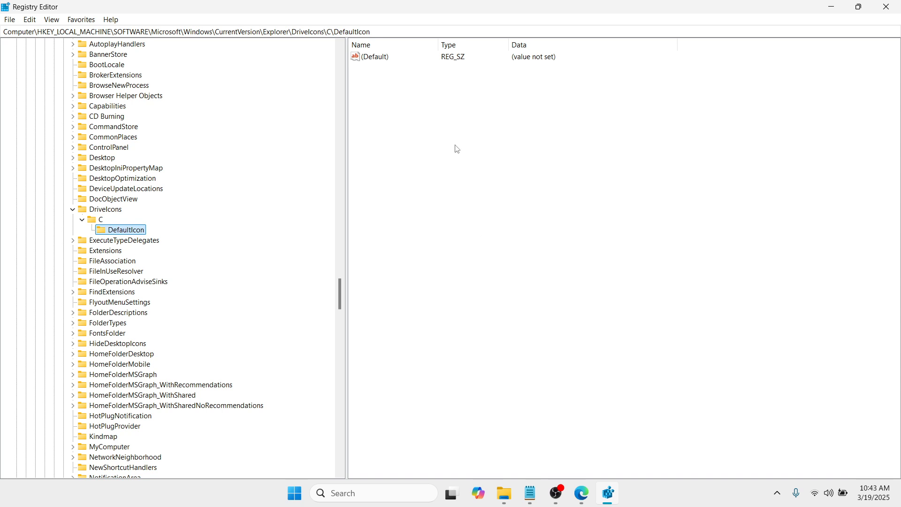
# - Set the (Default) string value of the DefaultIcon key under C to empty data
pyautogui.click(439, 64)
pyautogui.click(380, 59)
pyautogui.doubleClick(380, 59)
pyautogui.moveTo(146, 64); pyautogui.dragTo(399, 94)
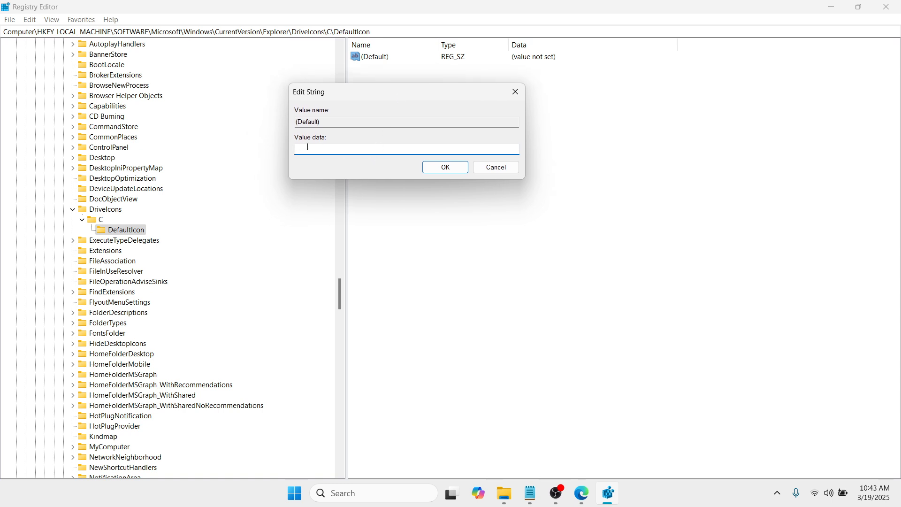
pyautogui.click(442, 169)
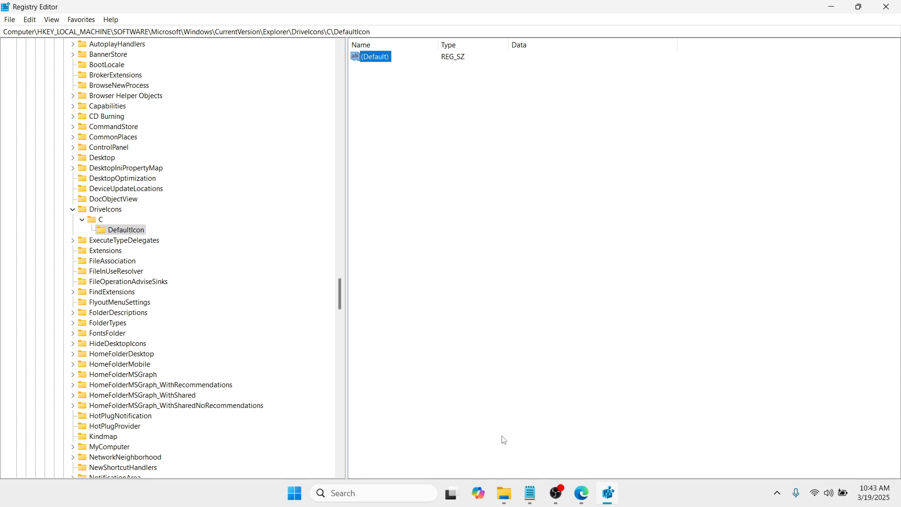
# - Check the USB drive's letter in File Explorer, close it, and create a subkey named M under DriveIcons in Registry Editor
pyautogui.click(503, 496)
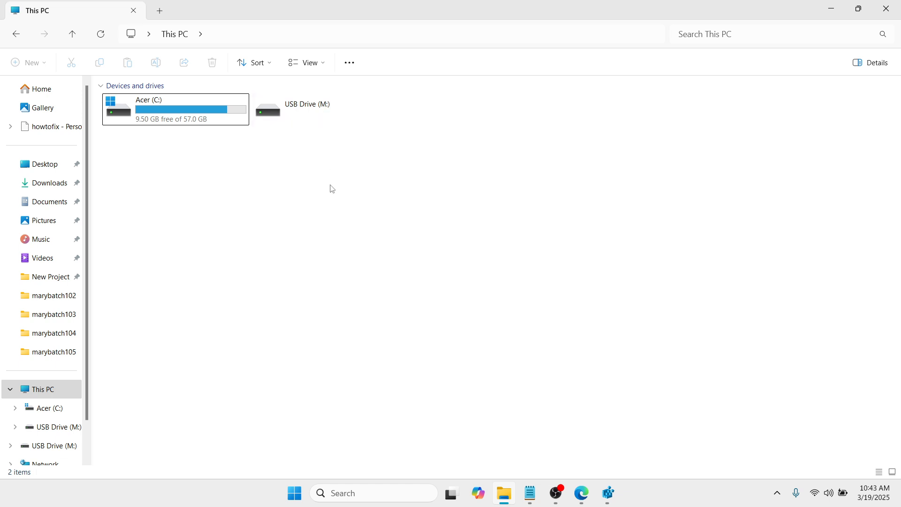
pyautogui.click(891, 11)
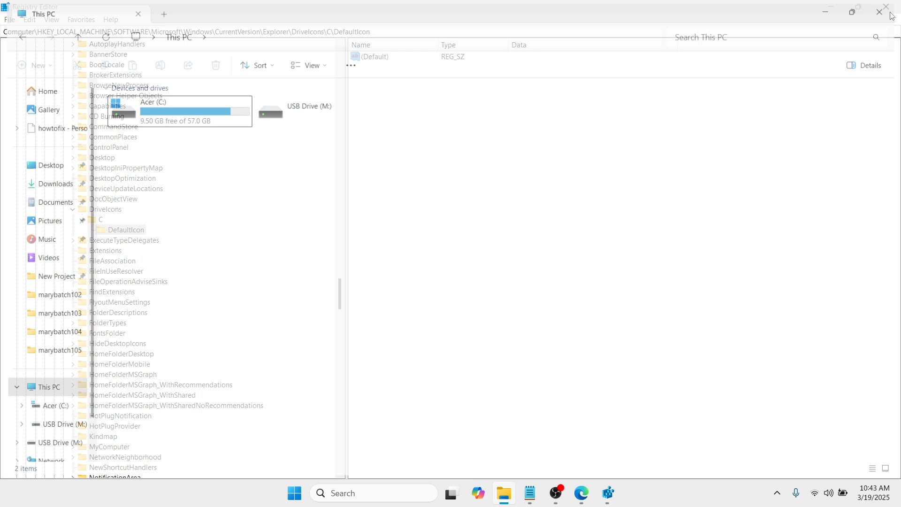
pyautogui.click(105, 210)
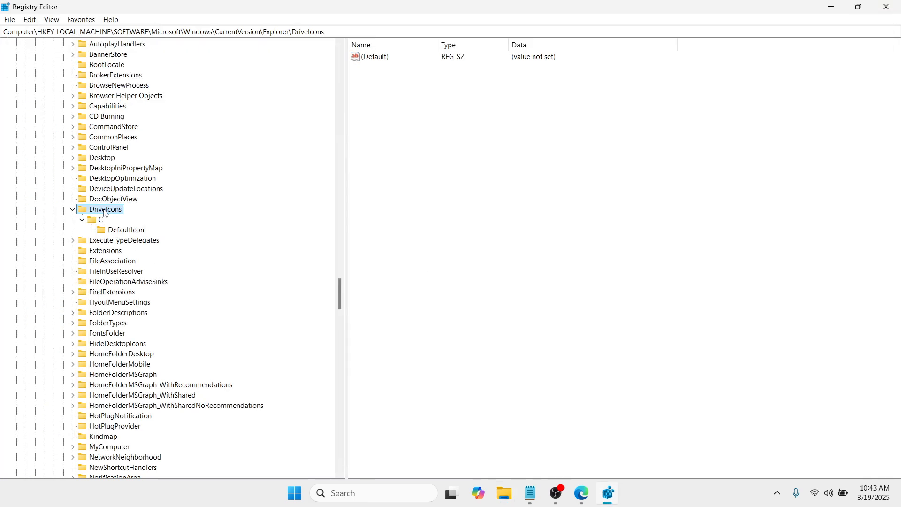
pyautogui.rightClick(106, 213)
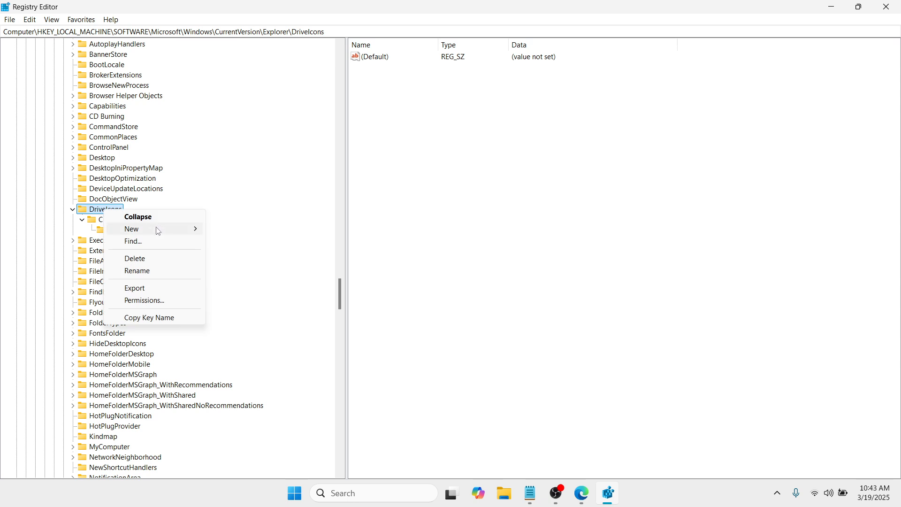
pyautogui.moveTo(158, 231)
pyautogui.click(237, 230)
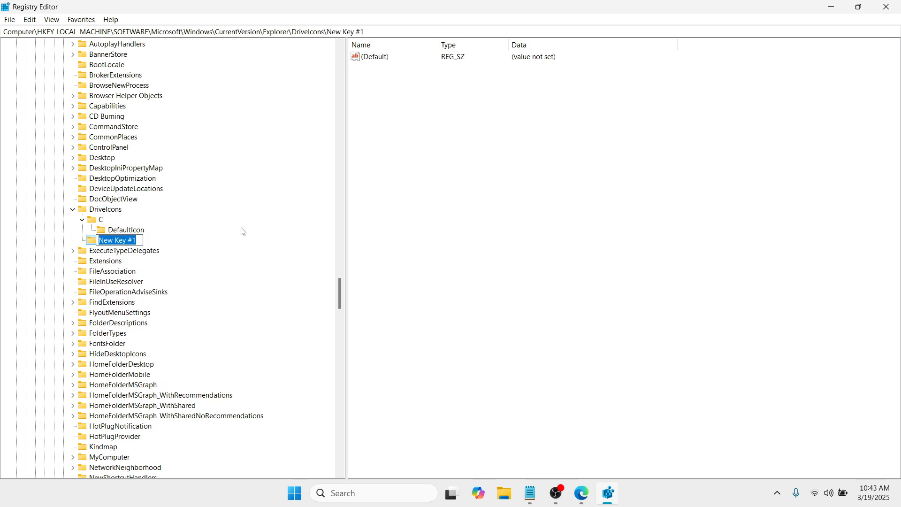
pyautogui.press('BackSpace')
pyautogui.write('M')
pyautogui.press('Return')
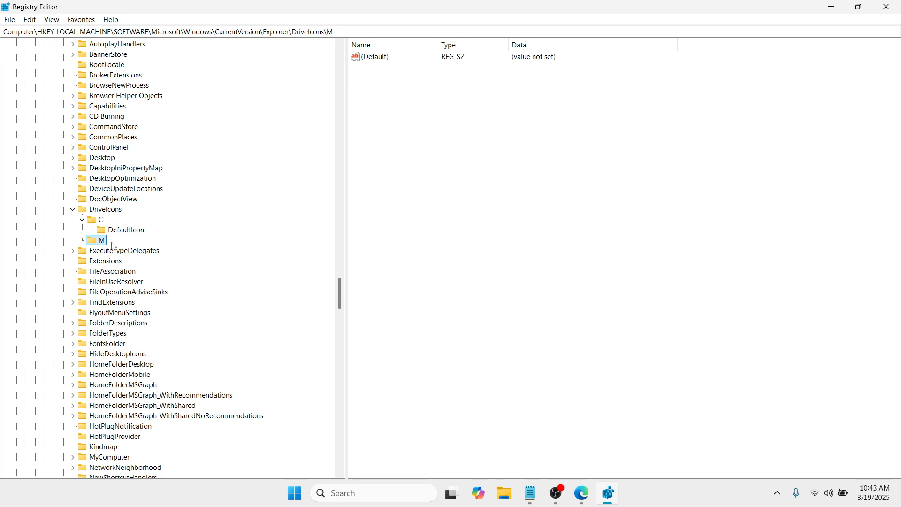
# - Create a subkey named DefaultI under the M key
pyautogui.rightClick(97, 240)
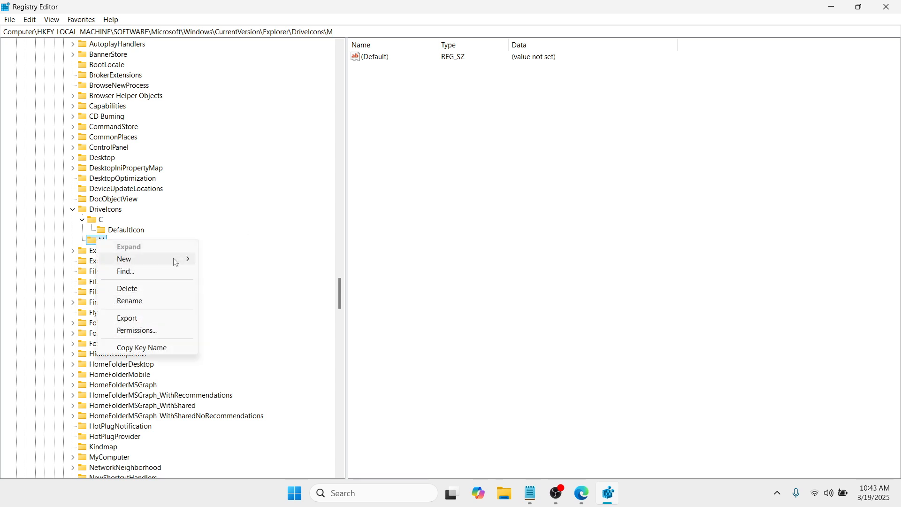
pyautogui.moveTo(177, 258)
pyautogui.click(246, 261)
pyautogui.press('BackSpace')
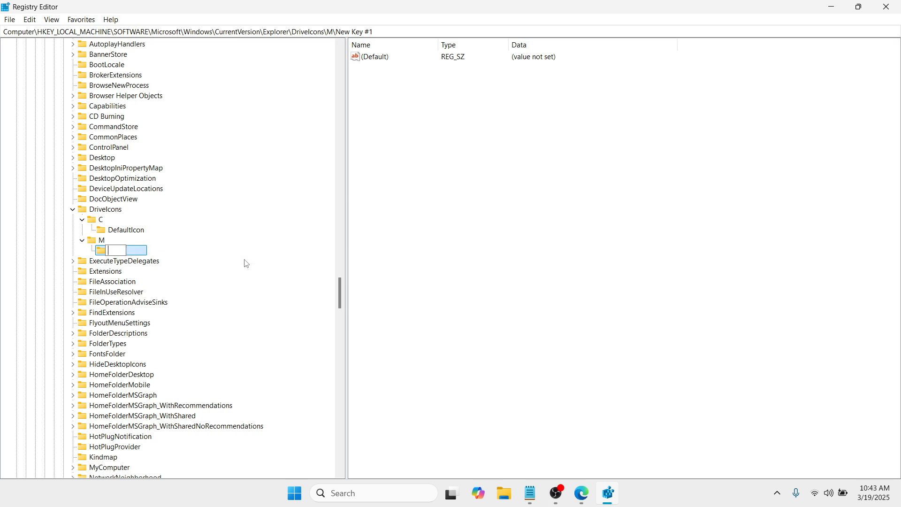
pyautogui.write('Dea')
pyautogui.press('BackSpace')
pyautogui.write('faultI')
pyautogui.press('BackSpace')
pyautogui.press('Return')
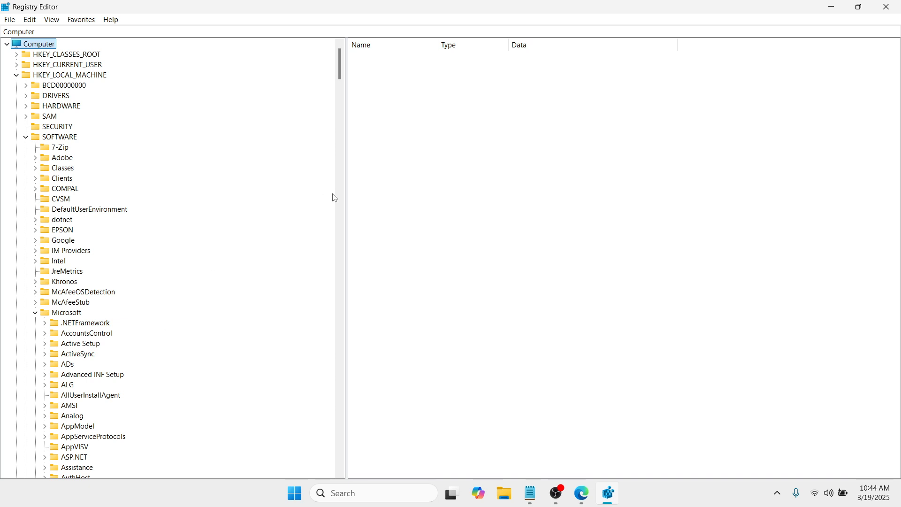
# - Rename the DefaultI subkey under the M key in DriveIcons to DefaultIcon
pyautogui.moveTo(342, 77)
pyautogui.mouseDown()
pyautogui.moveTo(339, 135)
pyautogui.moveTo(340, 91)
pyautogui.mouseUp()
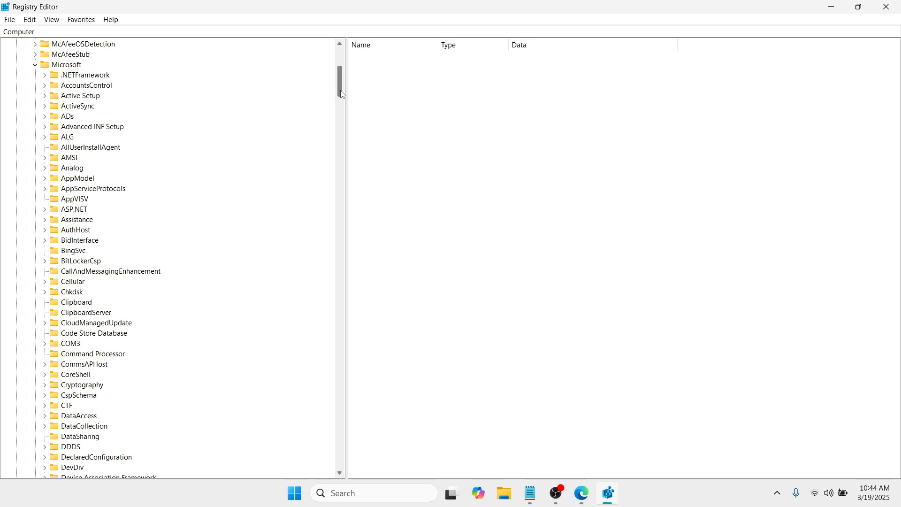
pyautogui.moveTo(341, 94); pyautogui.dragTo(337, 291)
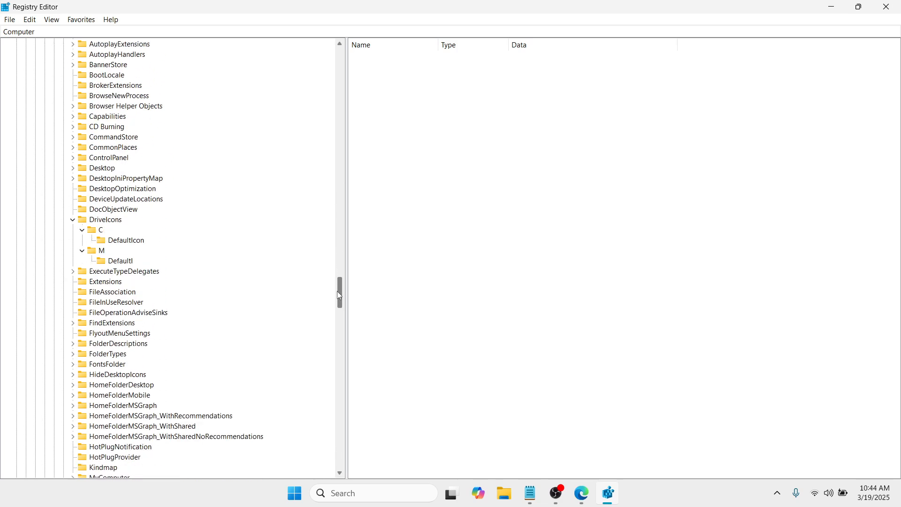
pyautogui.click(129, 261)
pyautogui.rightClick(127, 262)
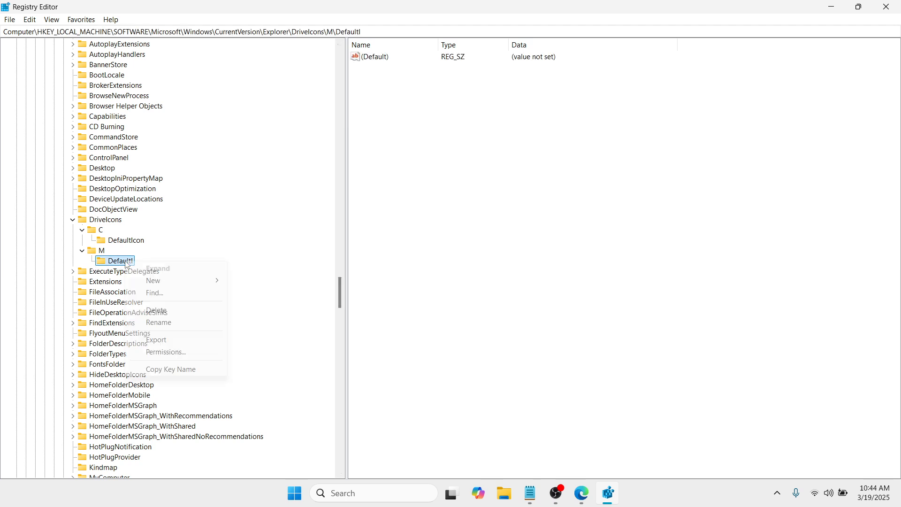
pyautogui.click(164, 323)
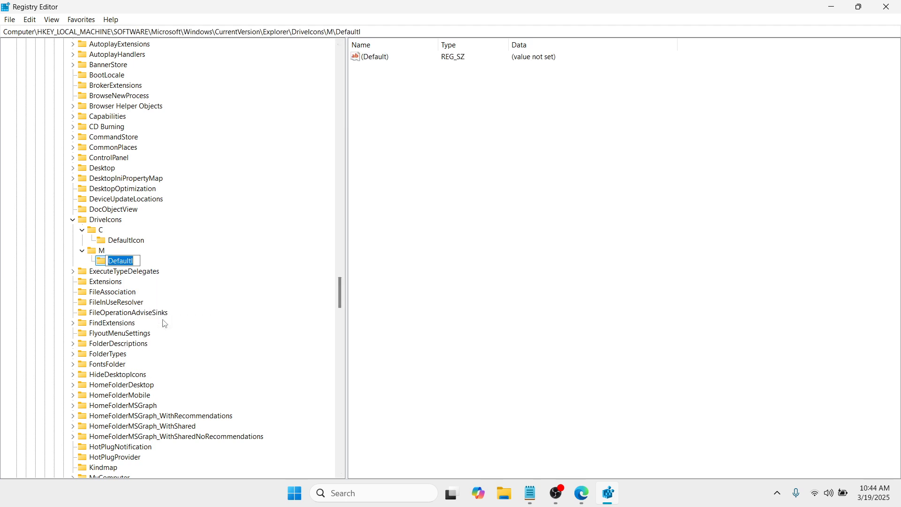
pyautogui.click(138, 261)
pyautogui.write('con')
pyautogui.press('Return')
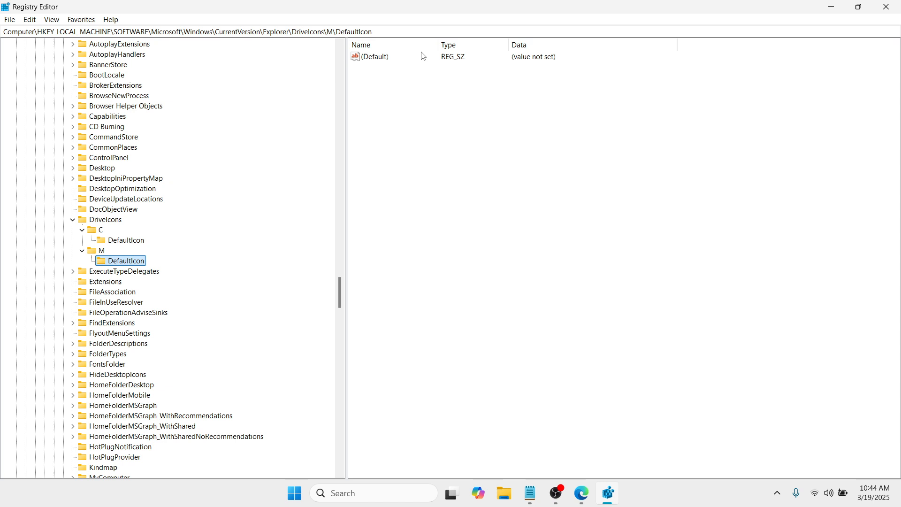
# - Set the (Default) string value of the DefaultIcon key under M to empty data
pyautogui.click(393, 59)
pyautogui.doubleClick(383, 58)
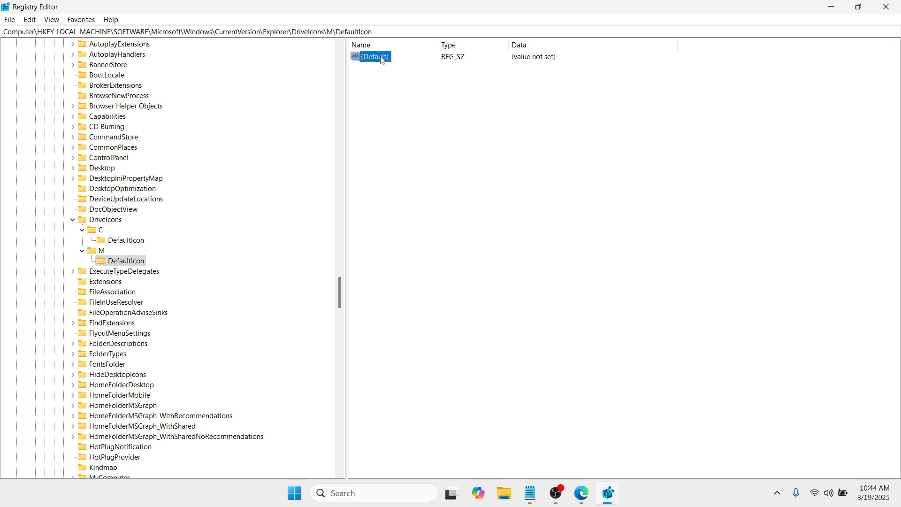
pyautogui.moveTo(147, 60); pyautogui.dragTo(411, 71)
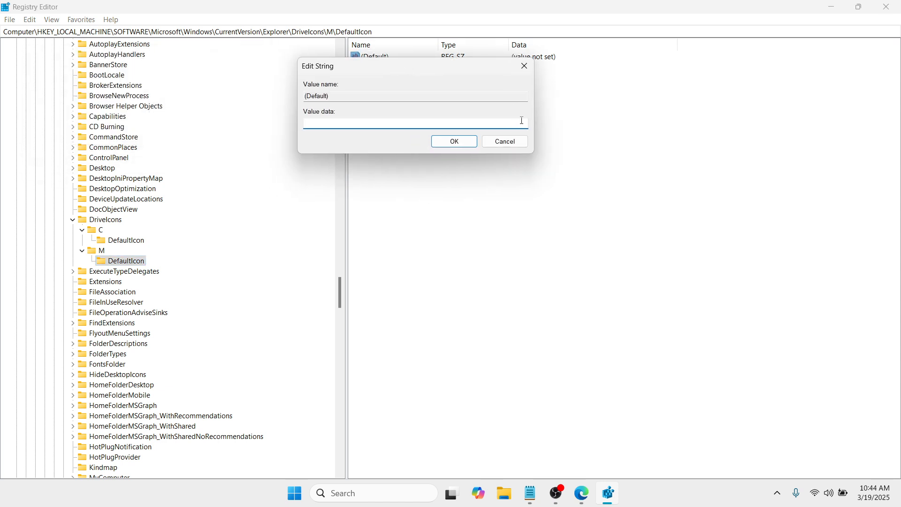
pyautogui.click(455, 143)
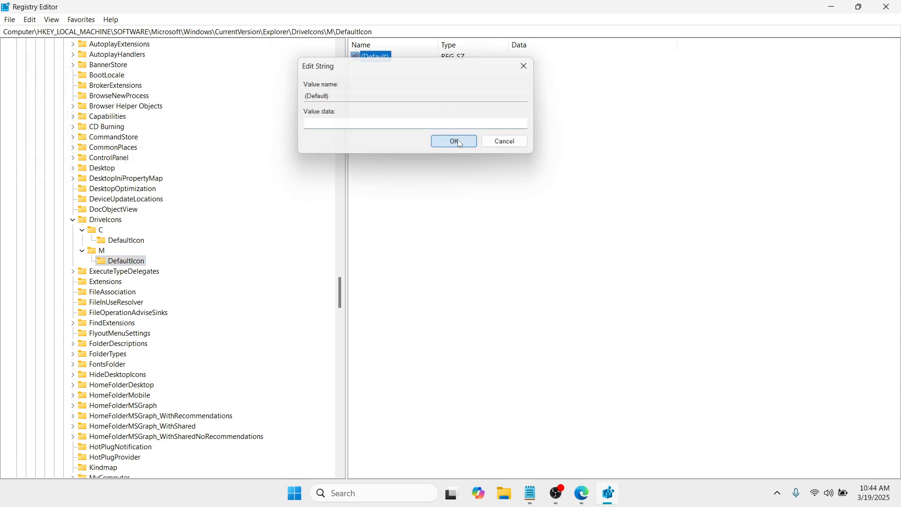
# - Select the DriveIcons key and close Registry Editor
pyautogui.click(102, 220)
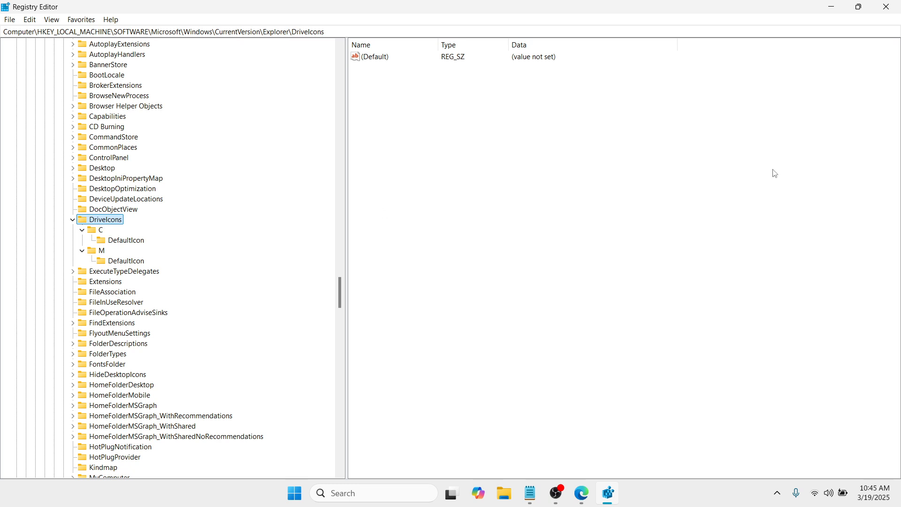
pyautogui.click(886, 6)
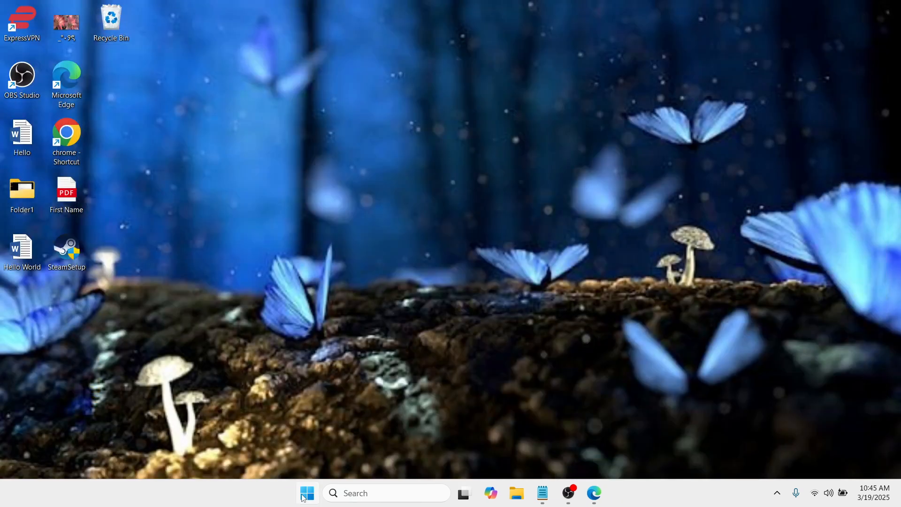
# - Bring up the computer's power options to look at the Restart choice, and dismiss them
pyautogui.click(304, 498)
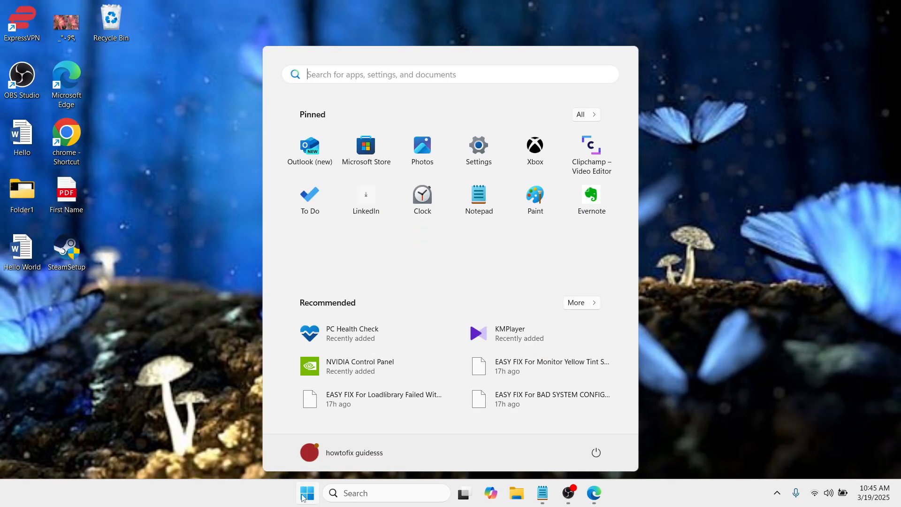
pyautogui.click(597, 452)
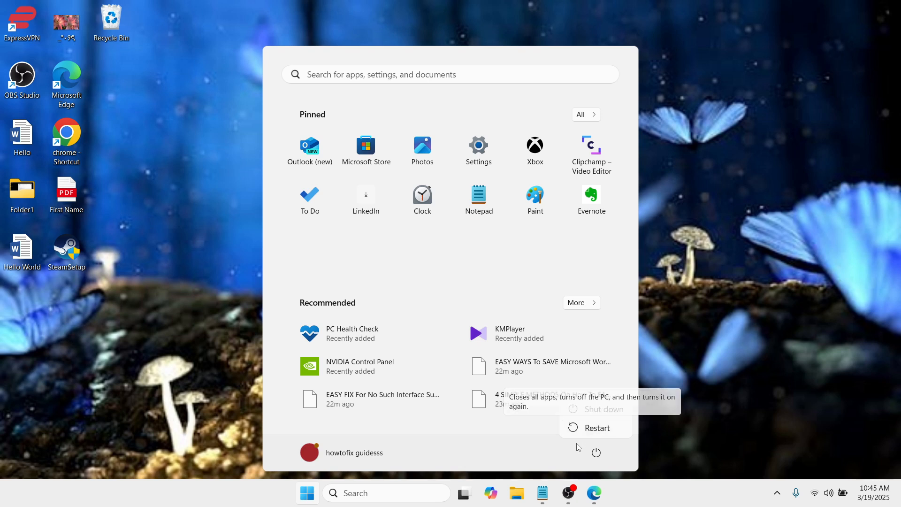
pyautogui.click(568, 494)
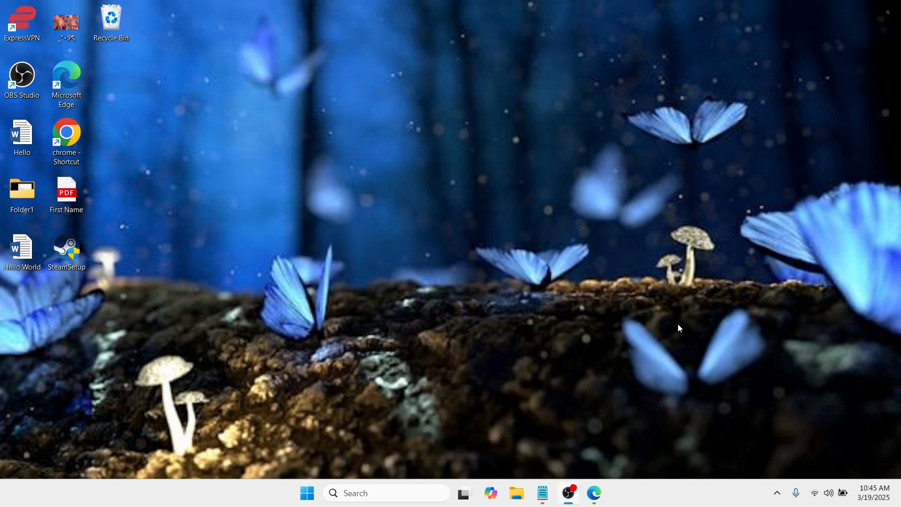